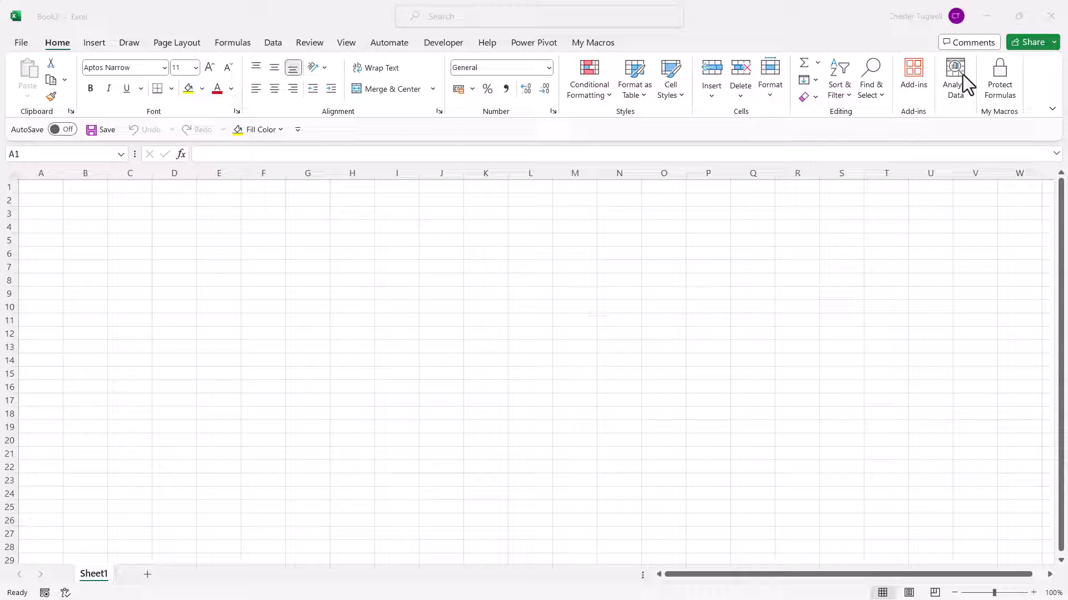
Start a From JSON import under Get Data > From File and choose rdu-weather-history.json
click(272, 43)
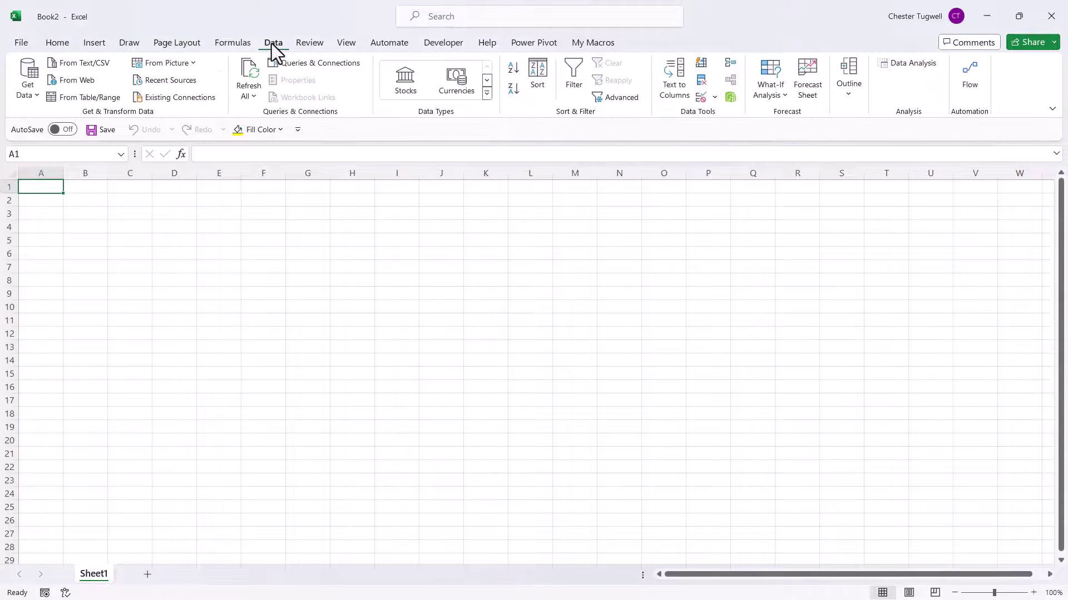
click(32, 103)
mouse_move(83, 127)
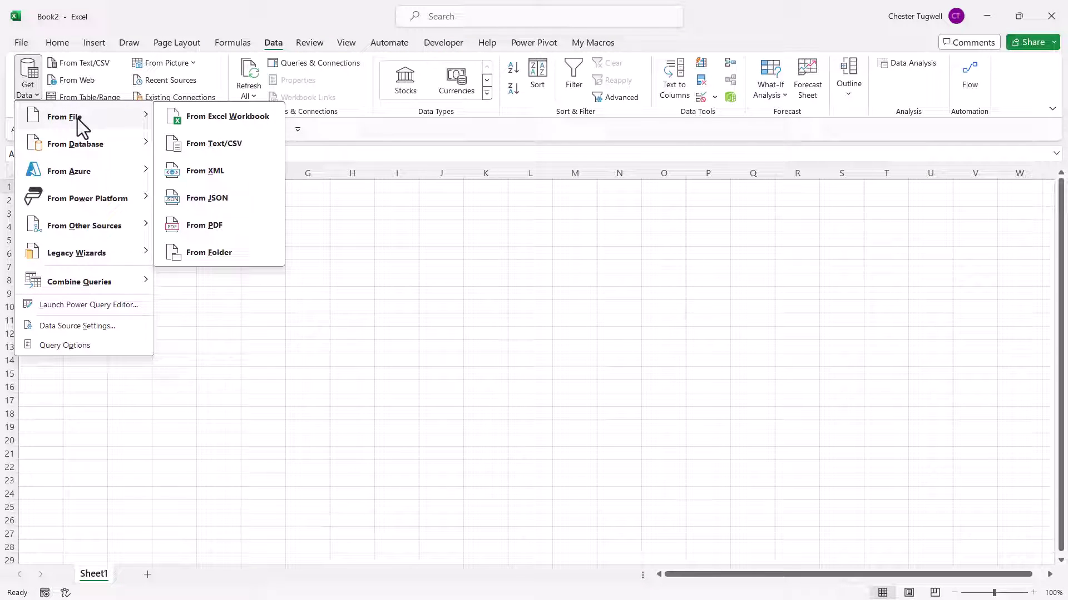
click(196, 200)
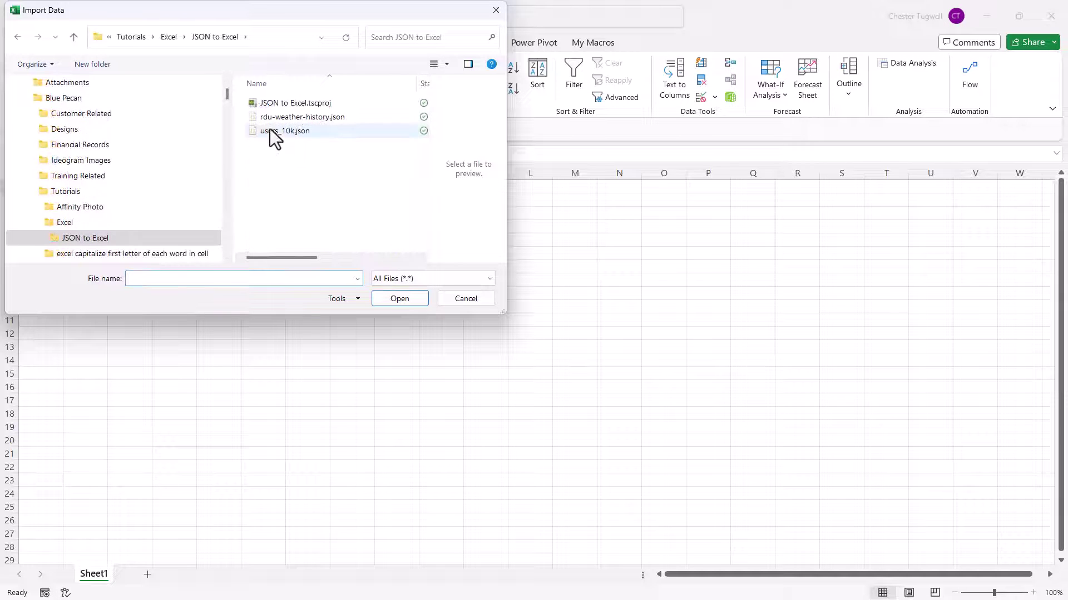
click(299, 120)
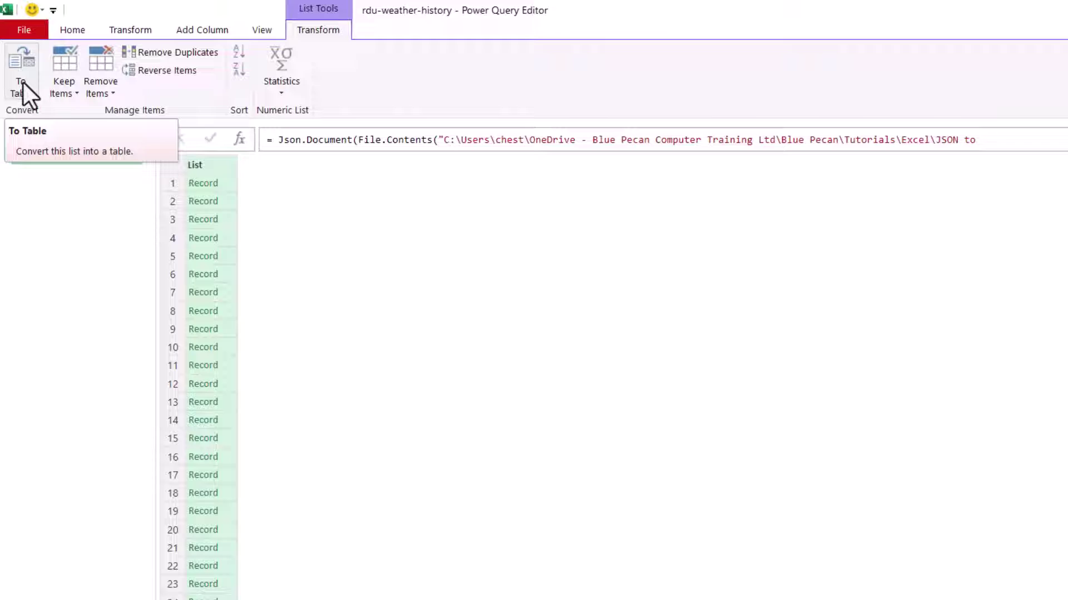
Convert the weather Record list into a table, keeping delimiter None
click(23, 82)
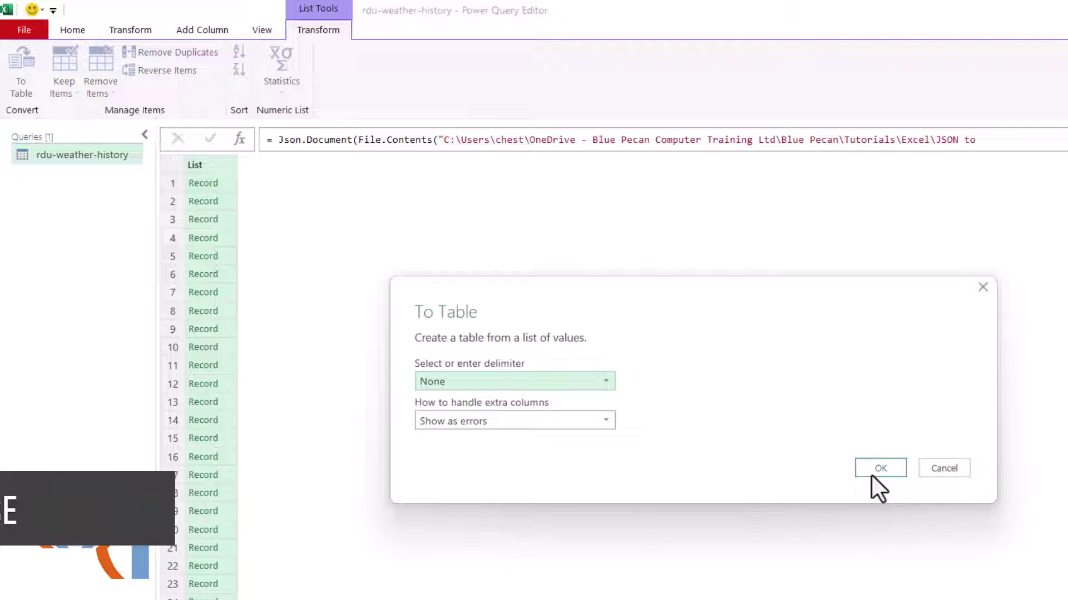
click(887, 469)
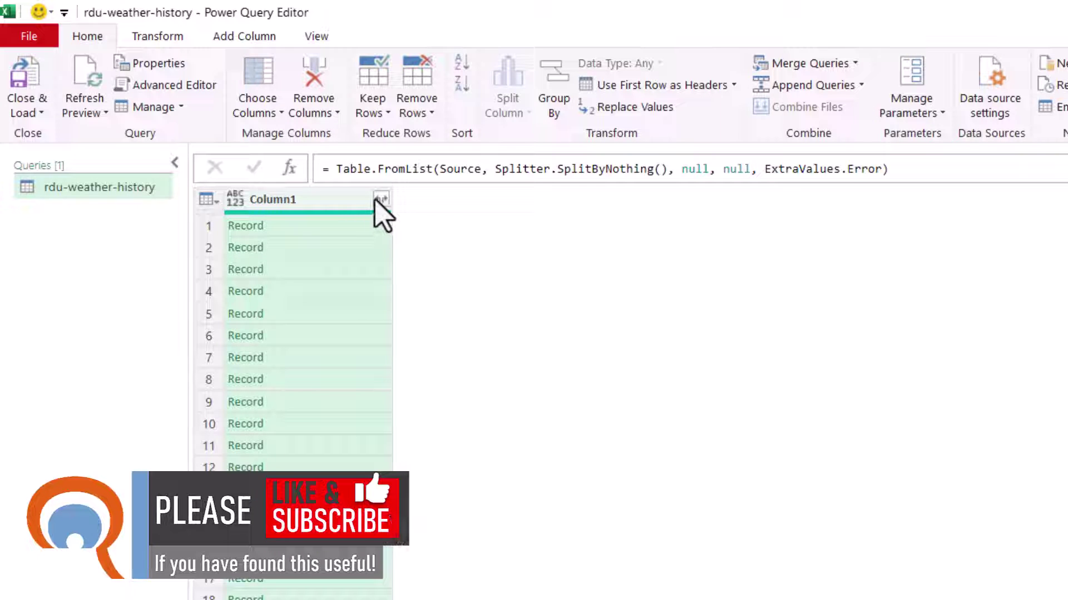
Expand Column1 into date, tmin, tmax, prcp, snow, snwd and awnd columns with no Column1 prefix
click(380, 199)
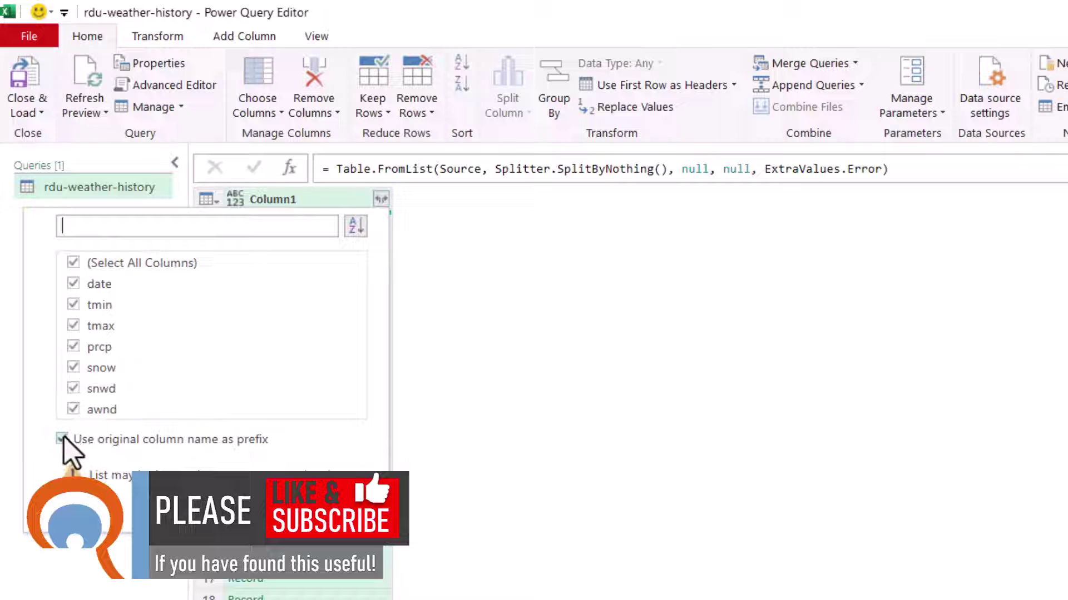
click(63, 439)
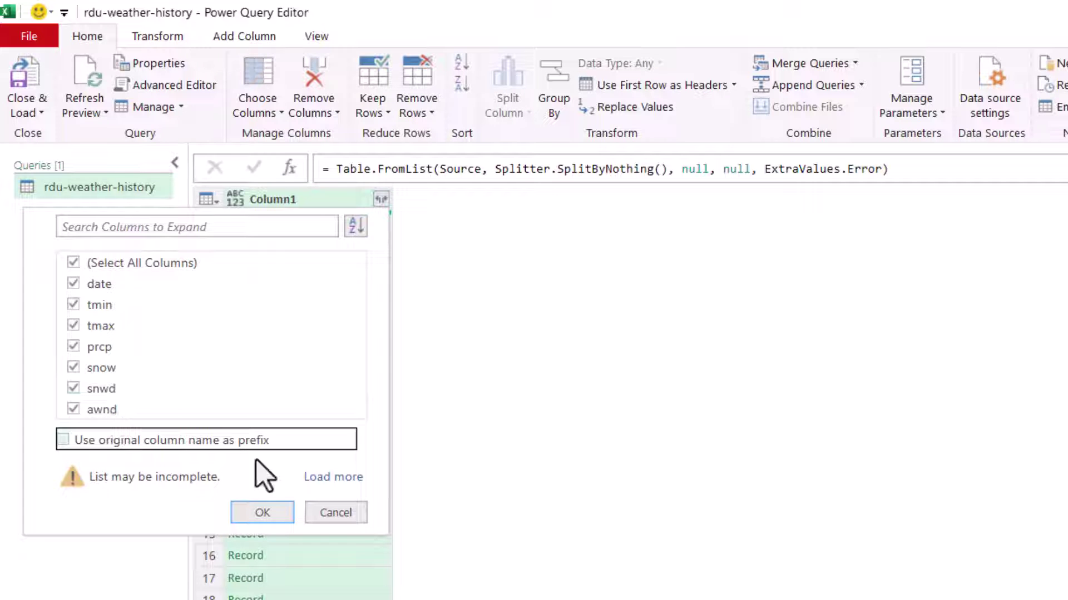
click(262, 513)
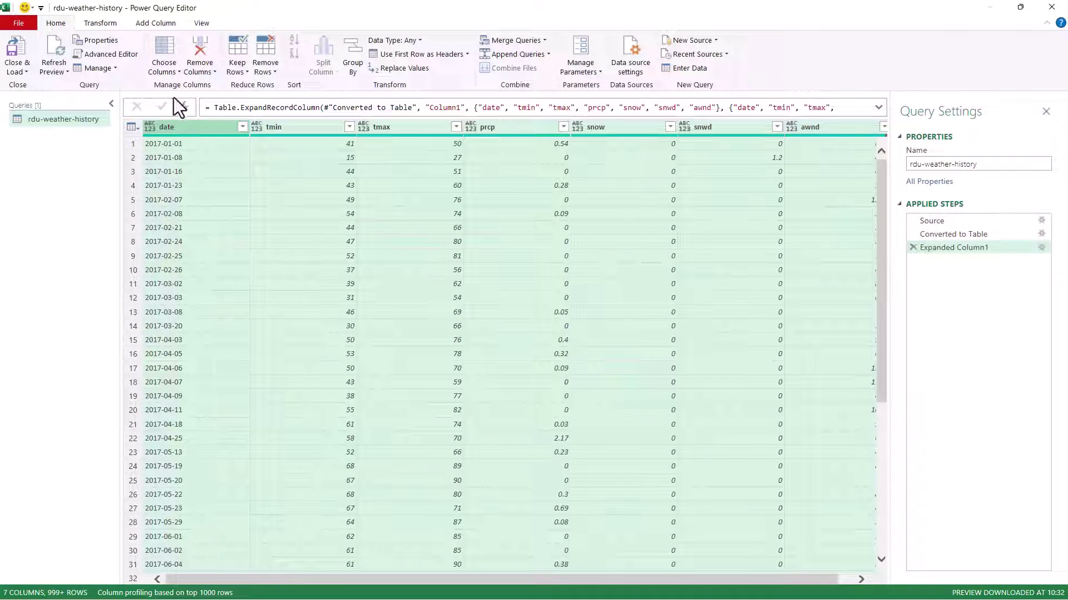
Close & Load the weather query into a 1,977-row table on a new rdu-weather-history sheet
click(18, 46)
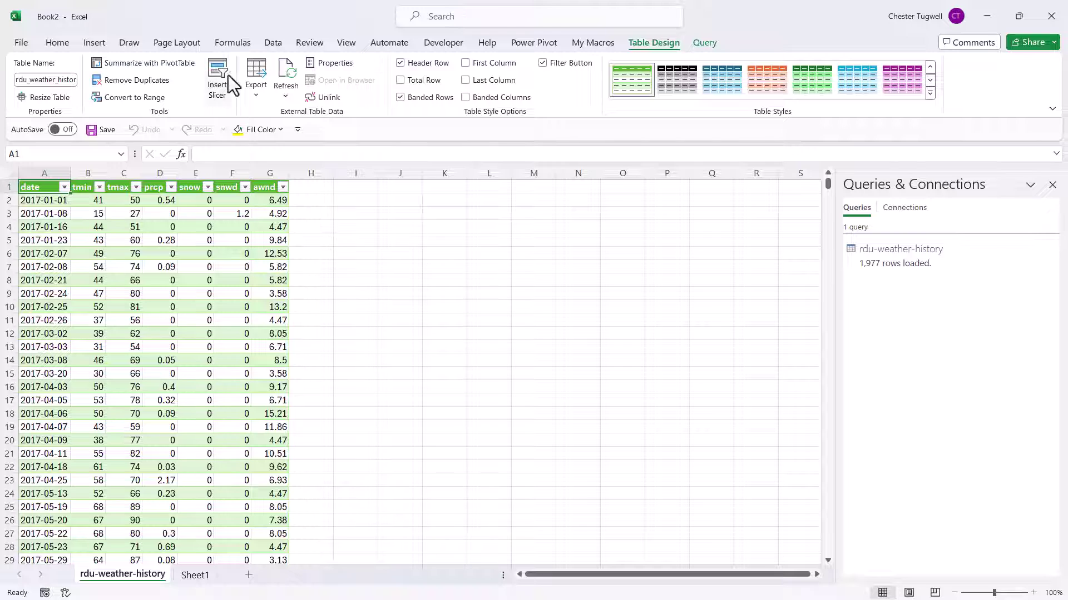
Import users_10k.json through Get Data > From File > From JSON as a second query
click(273, 43)
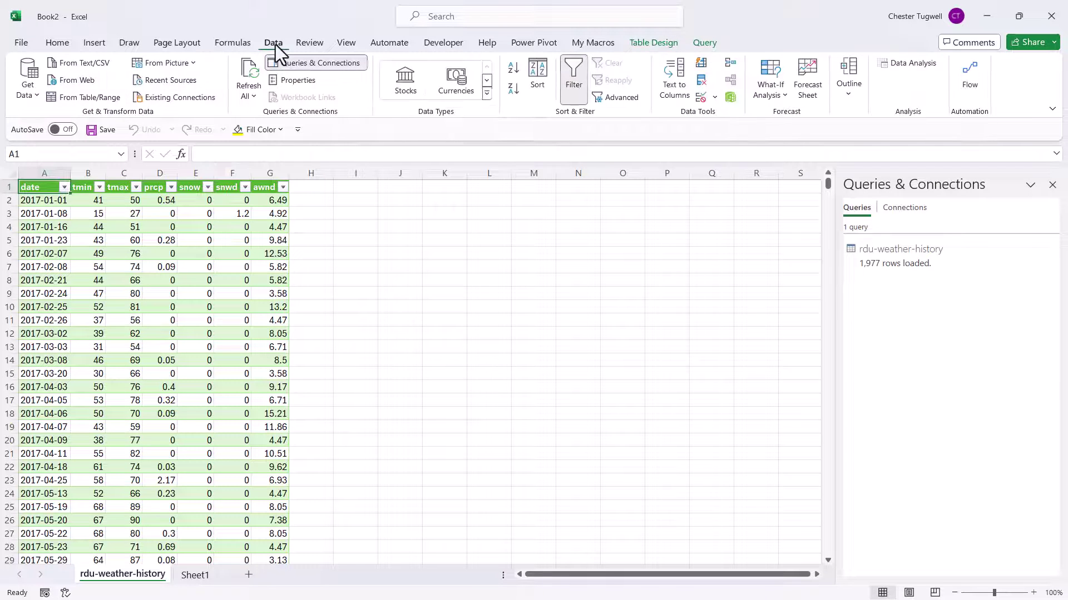
click(24, 81)
mouse_move(83, 116)
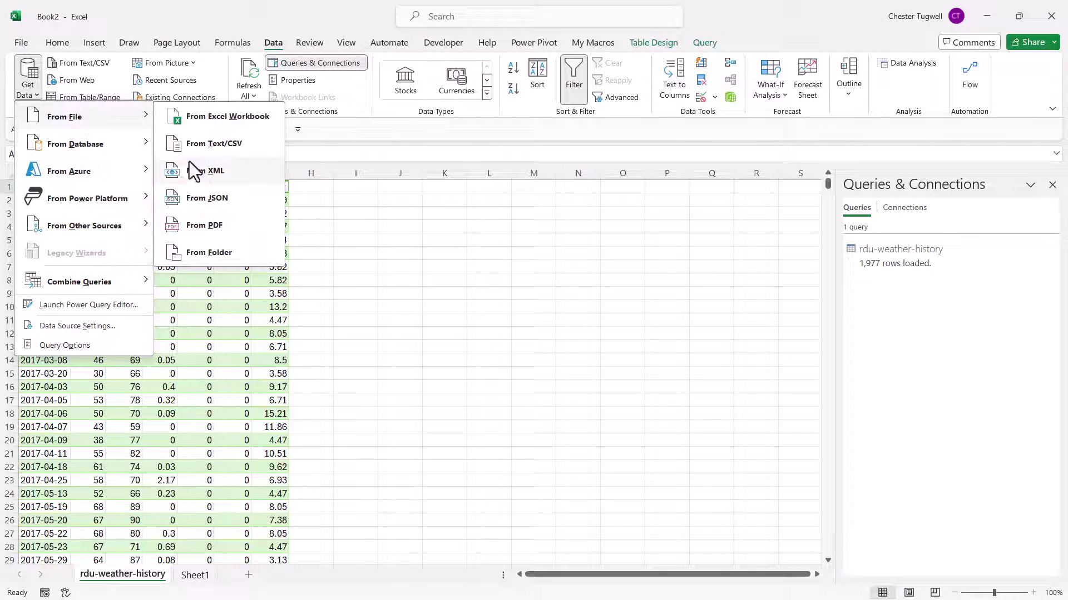
click(203, 198)
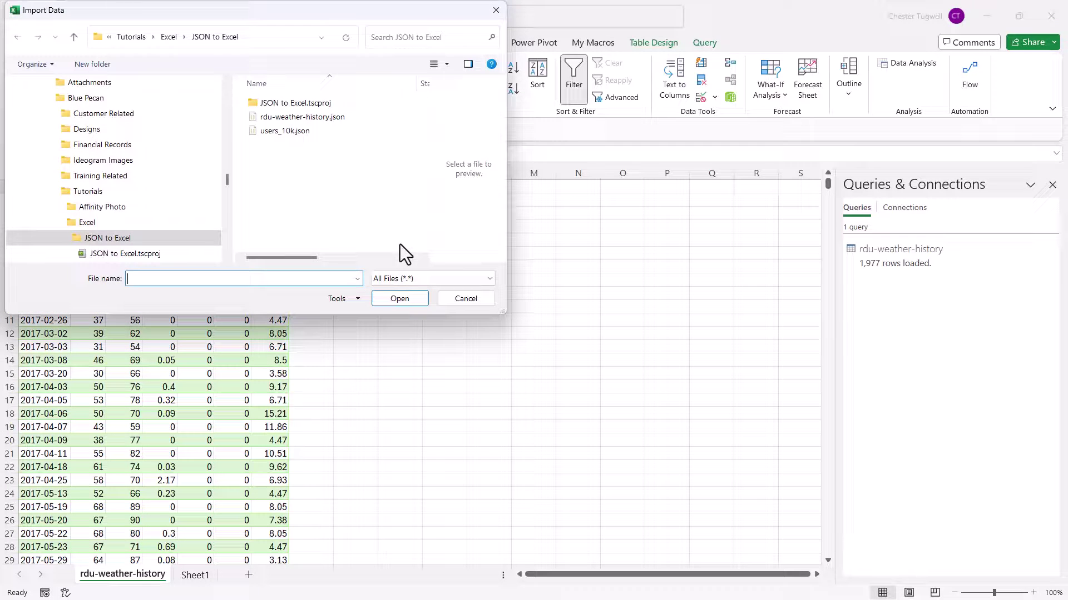
click(261, 132)
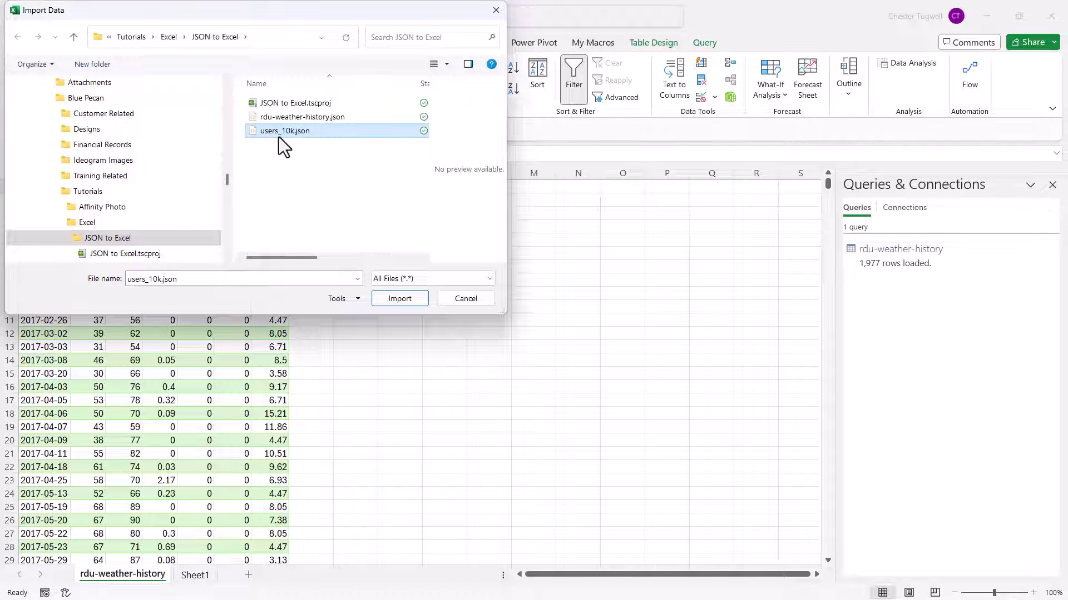
click(399, 300)
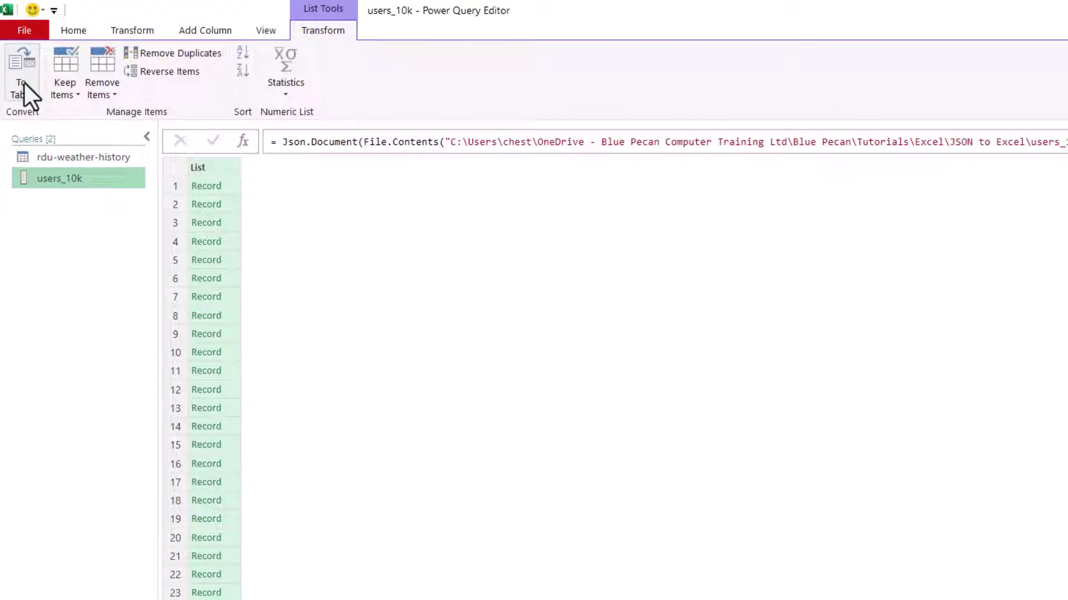
Convert the users list to a table and expand Column1 into unprefixed id, name, city, age and friends
click(23, 83)
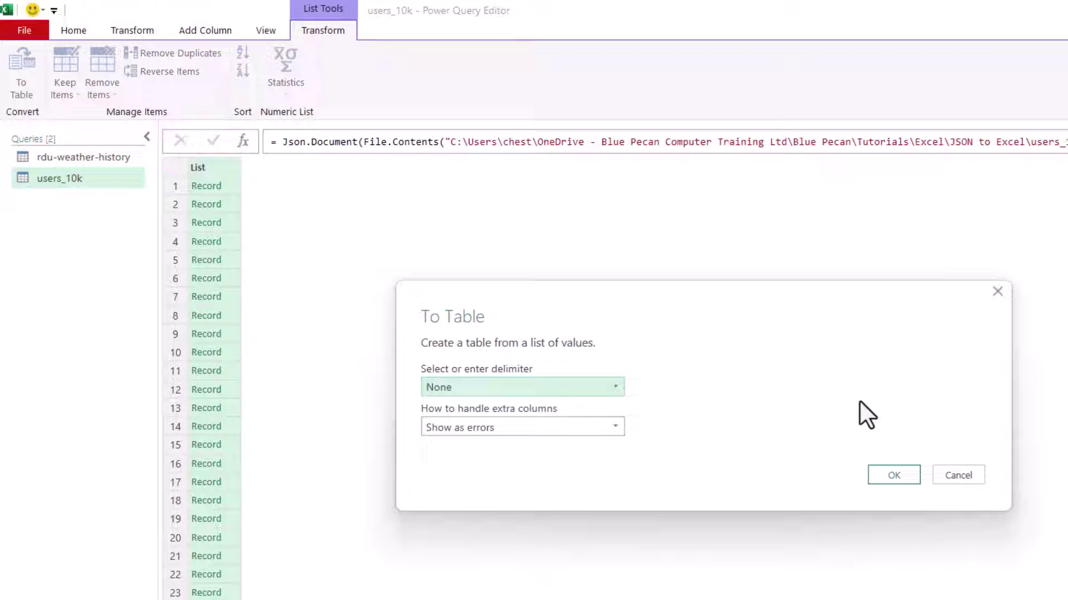
click(885, 476)
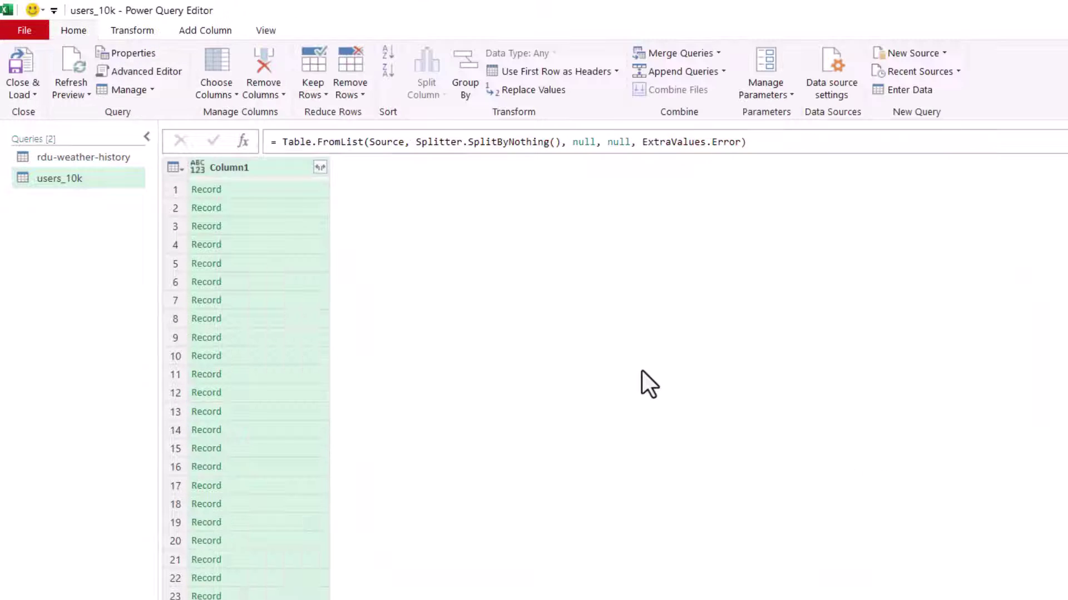
click(320, 168)
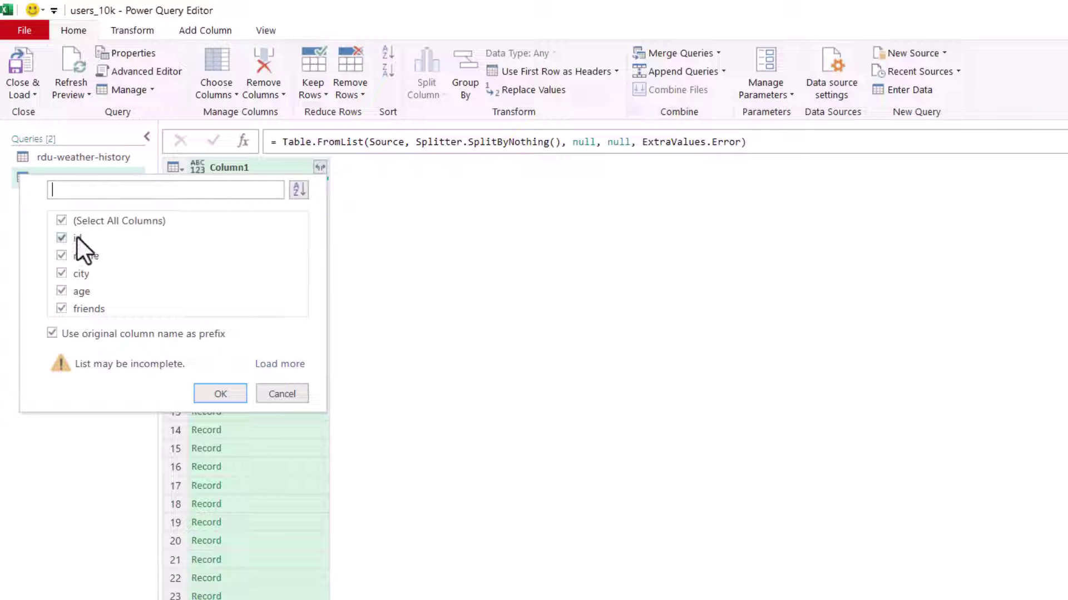
click(52, 333)
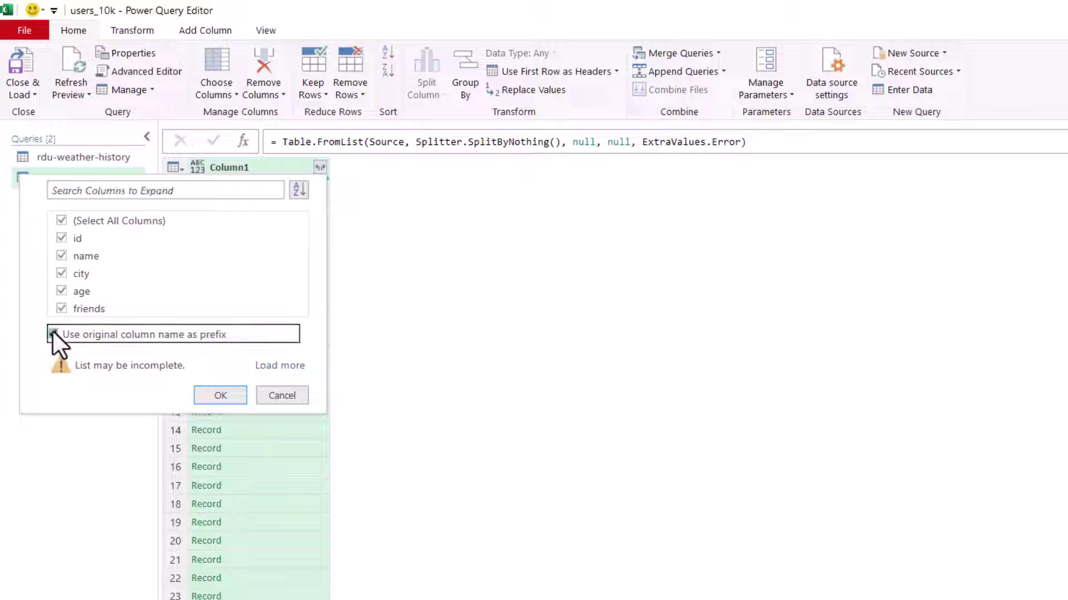
click(217, 395)
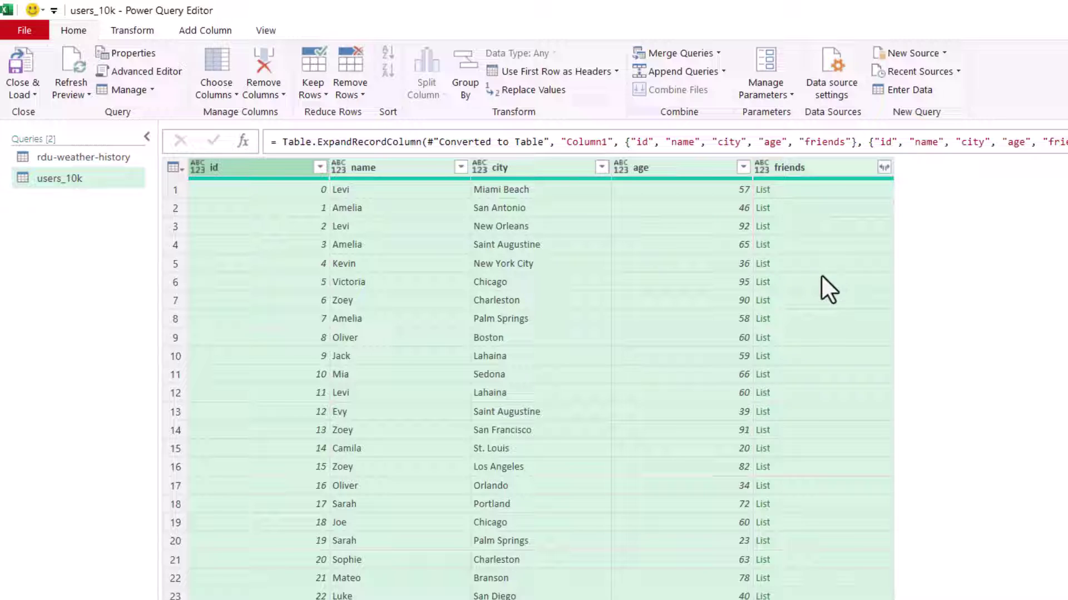
Expand friends to new rows, then into name.1 and hobbies, then hobbies to new rows
click(883, 168)
click(822, 189)
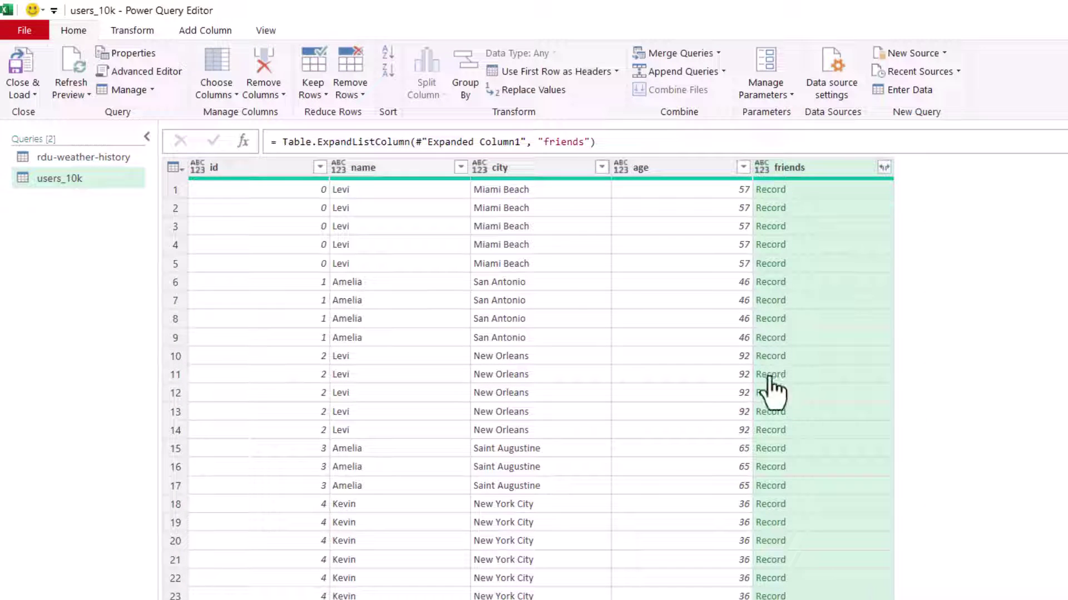
click(884, 167)
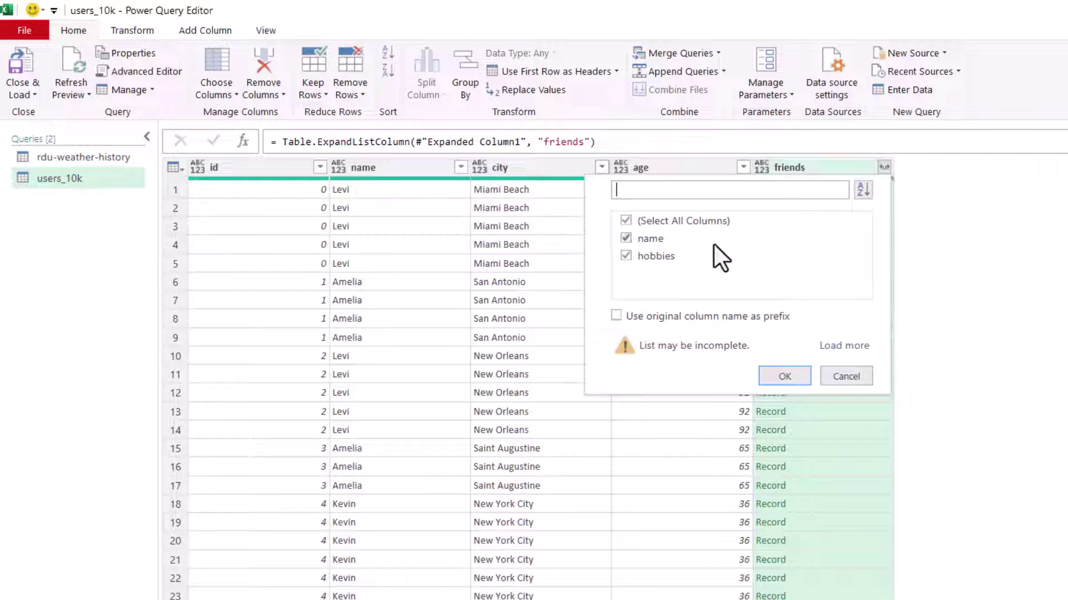
click(784, 377)
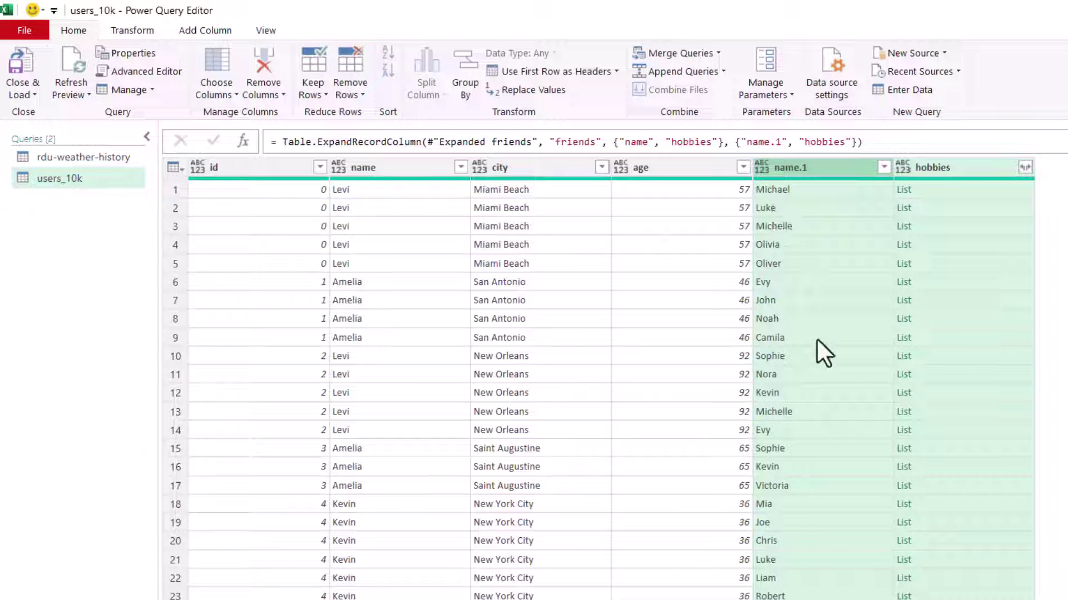
click(1025, 167)
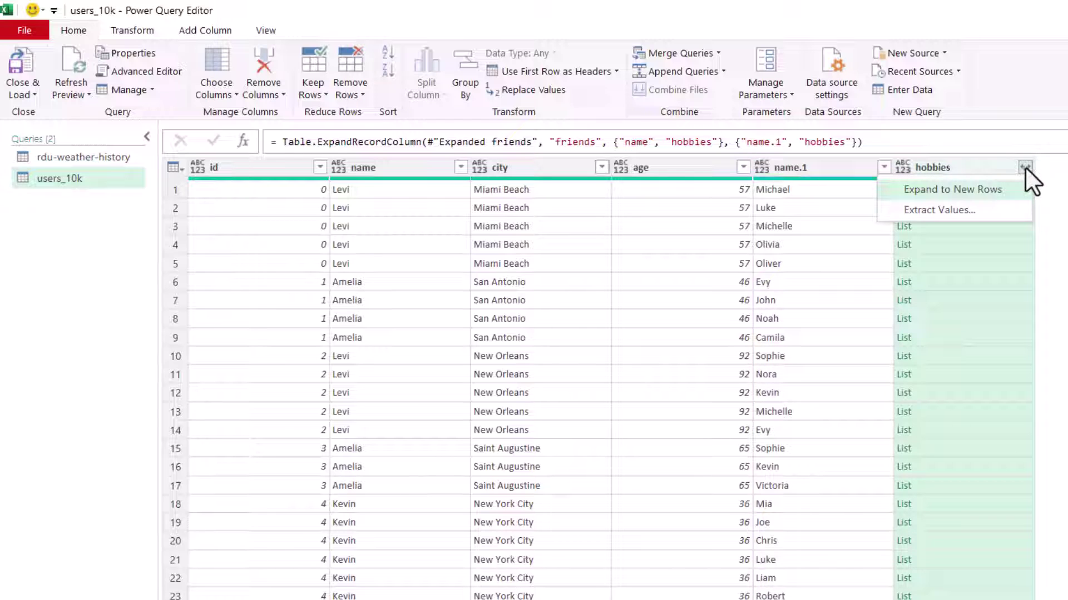
click(959, 189)
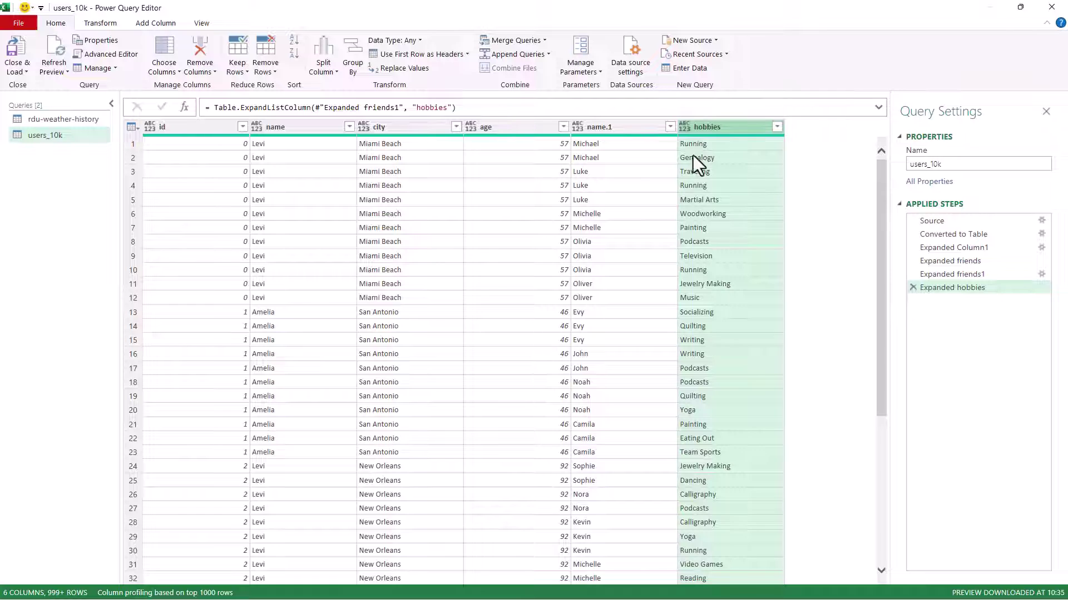
Delete the Expanded hobbies step, extract hobbies as text joined by ', ', and widen the column
click(912, 288)
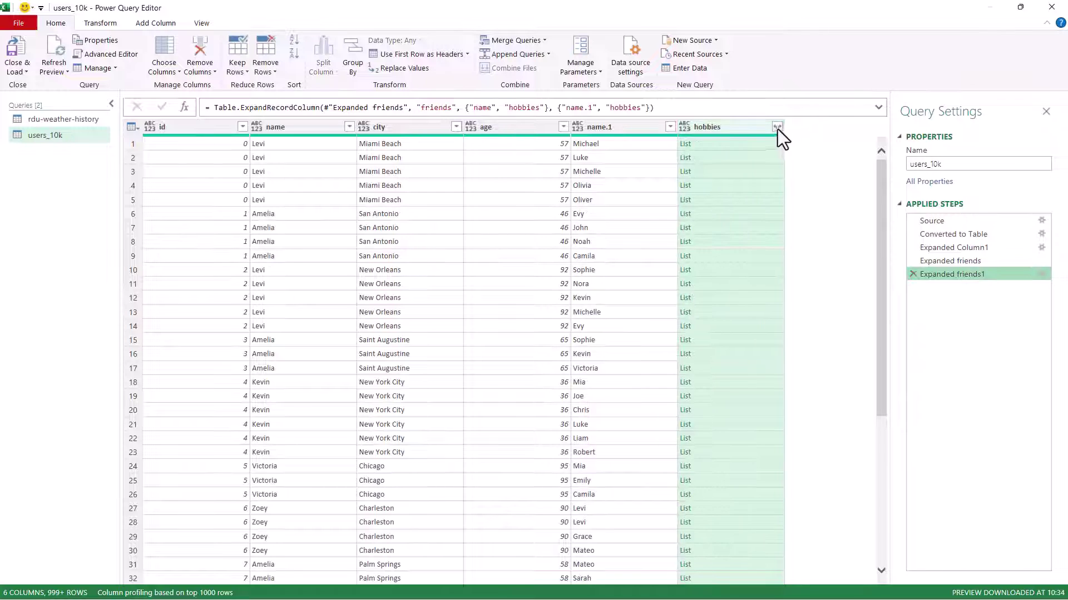
click(777, 127)
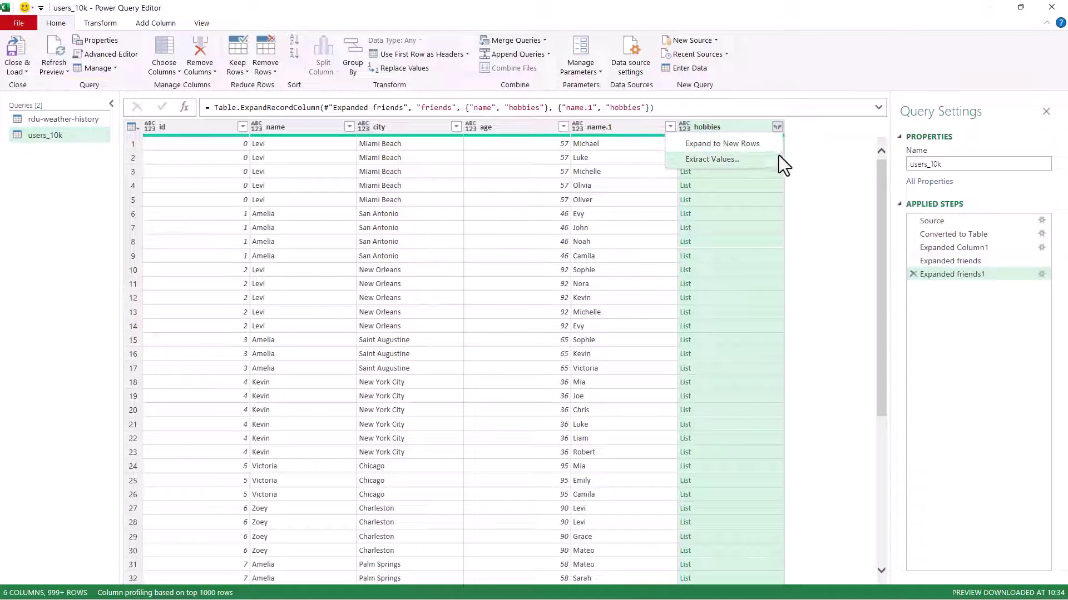
click(709, 159)
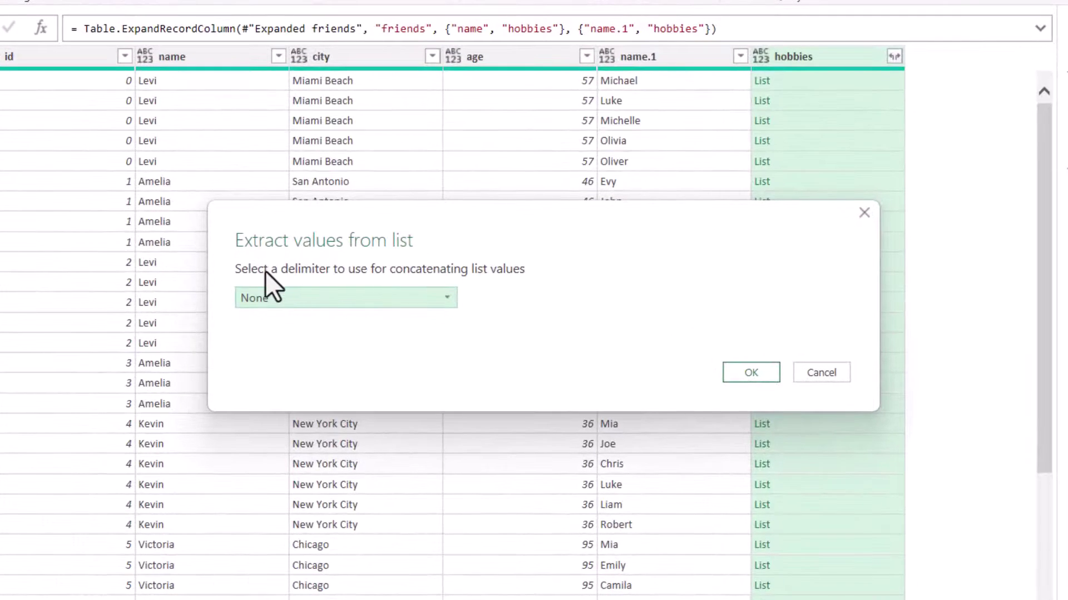
click(446, 298)
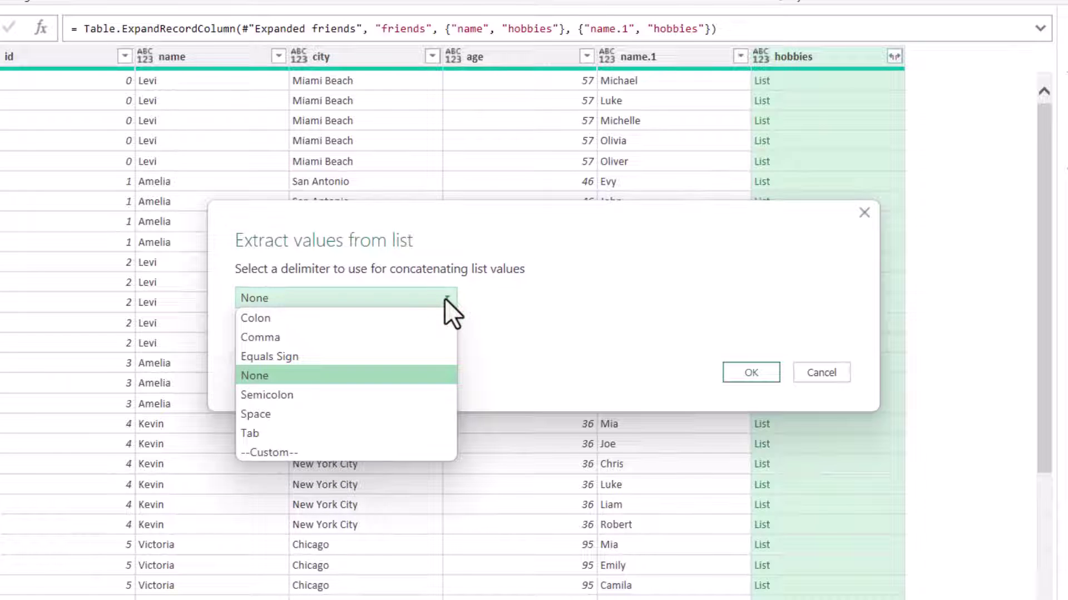
click(269, 451)
click(255, 328)
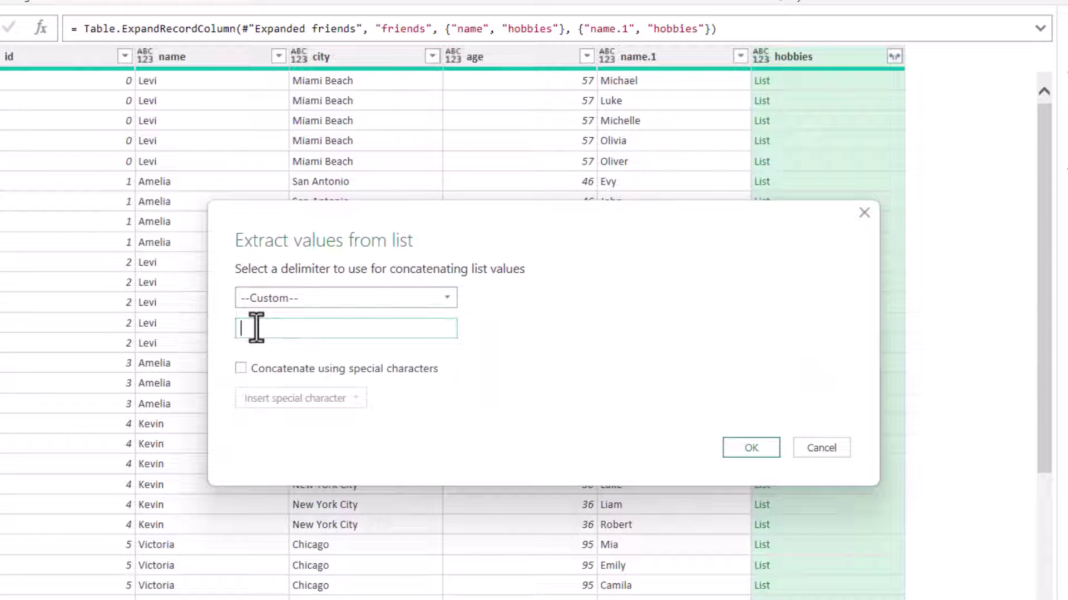
text(,)
click(759, 451)
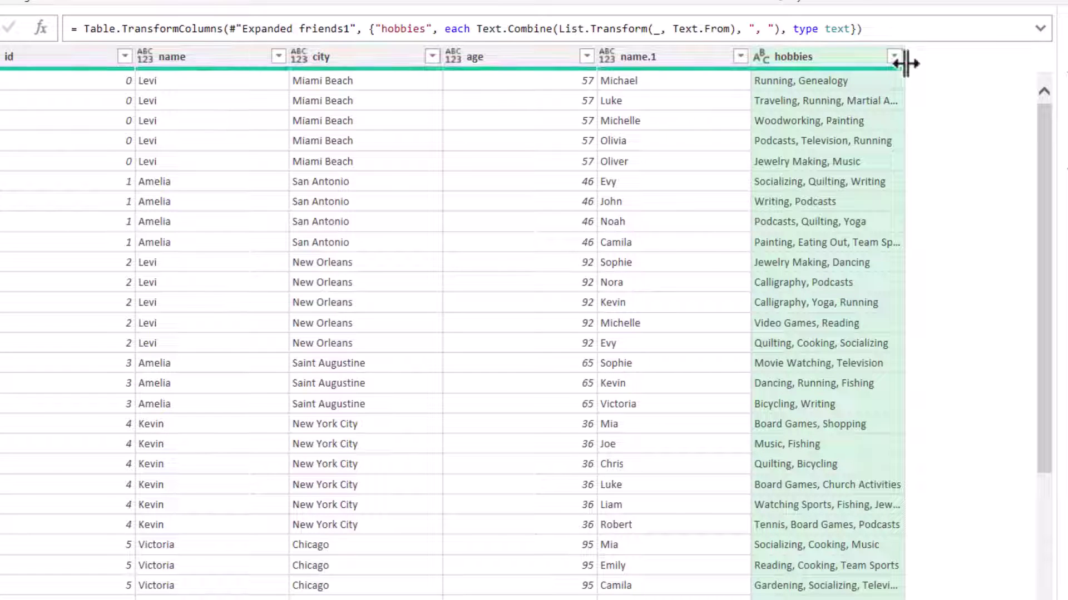
drag(916, 59, 989, 56)
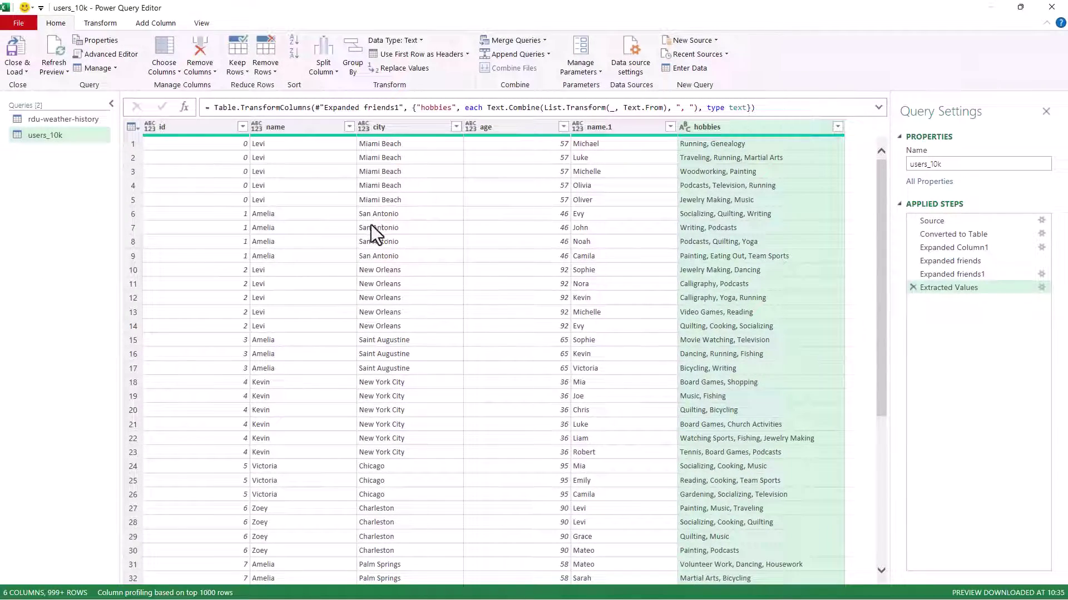
Close & Load the users_10k query into a 39,844-row table on its own sheet
click(18, 47)
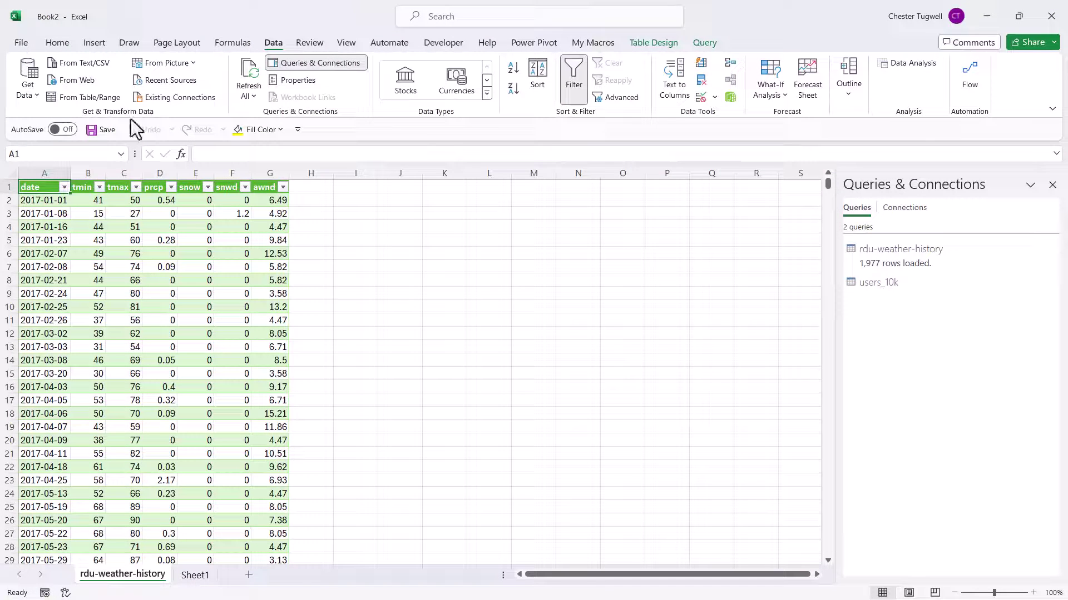